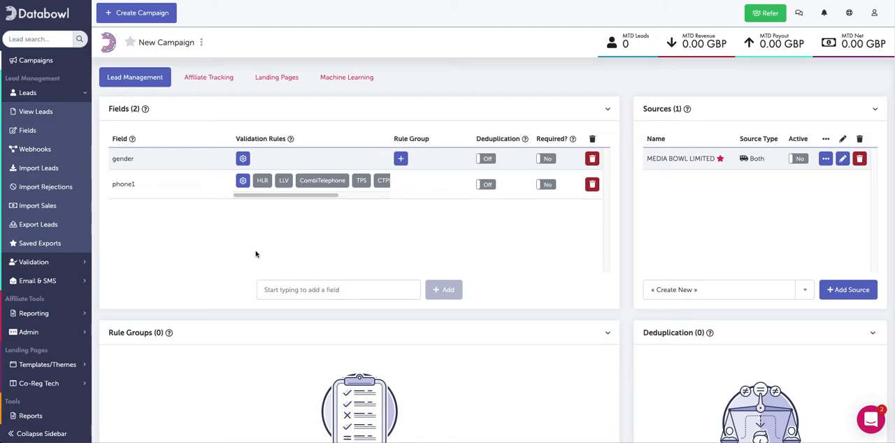
# Open the mappings of the New API forwarding and add the campaign fields to them.
pyautogui.scroll(-10, 578, 242)
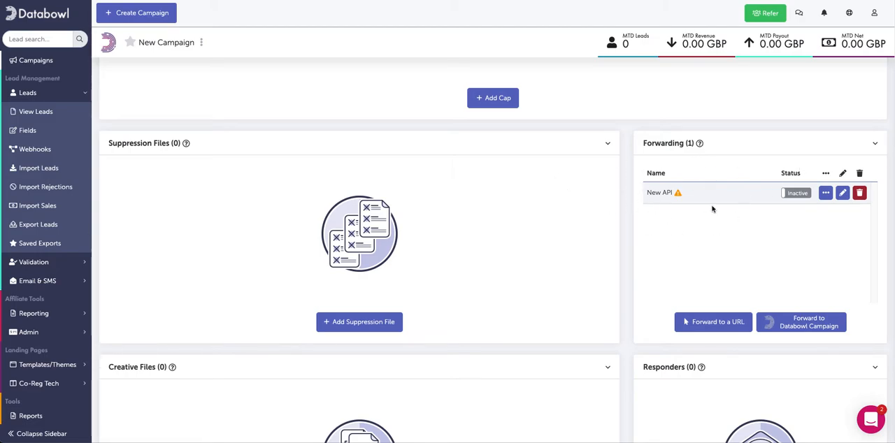
pyautogui.click(824, 194)
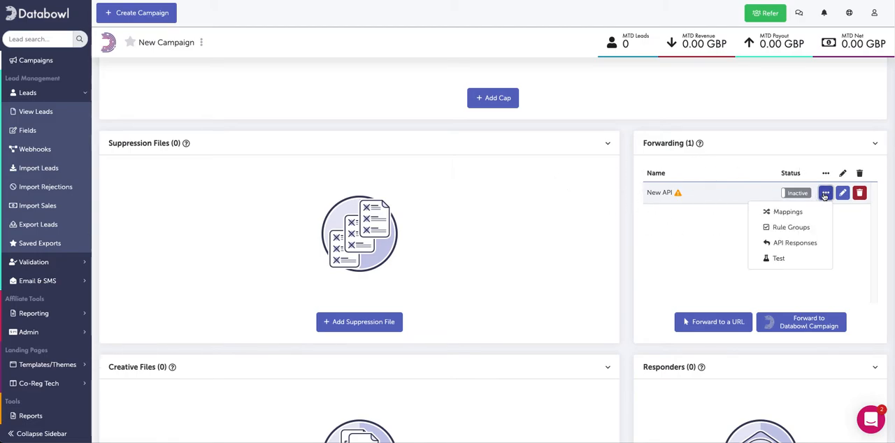
pyautogui.click(788, 211)
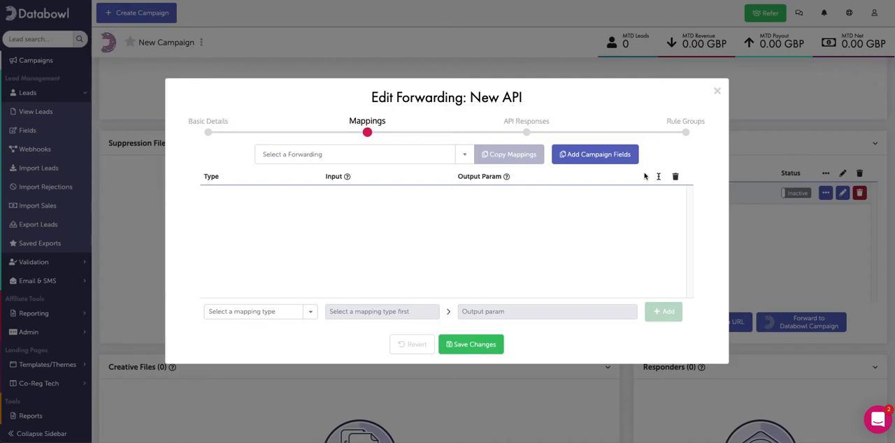
pyautogui.click(601, 154)
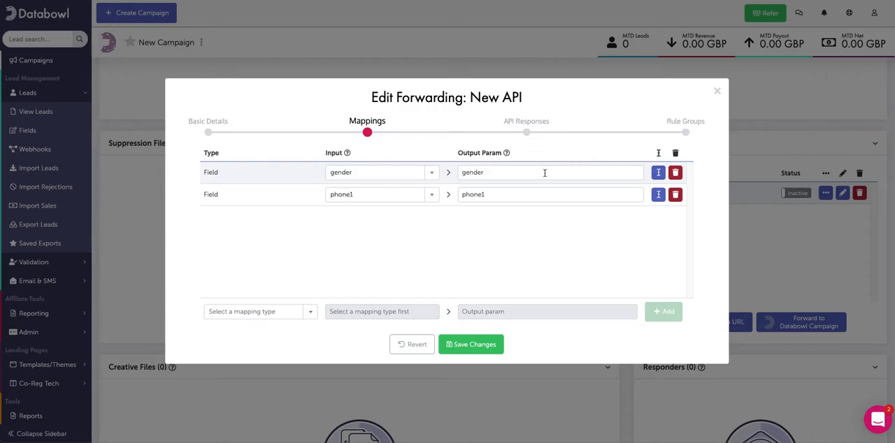
# Open reformatting for the gender mapping and choose Replace as the new reformatter's type.
pyautogui.click(658, 174)
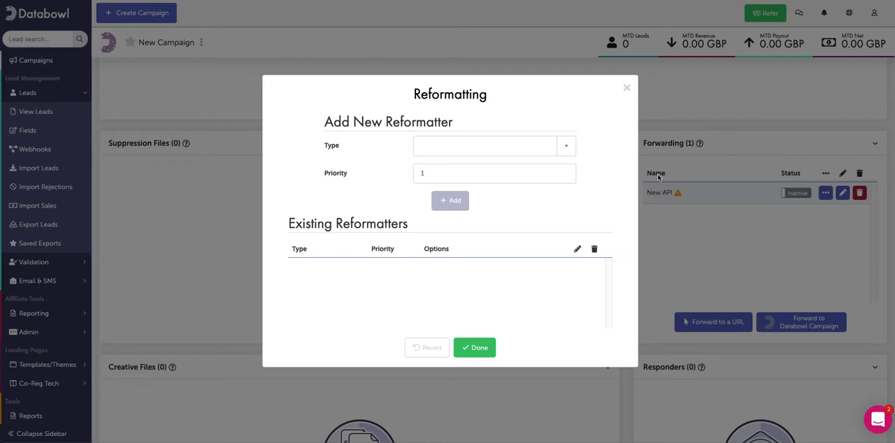
pyautogui.click(482, 145)
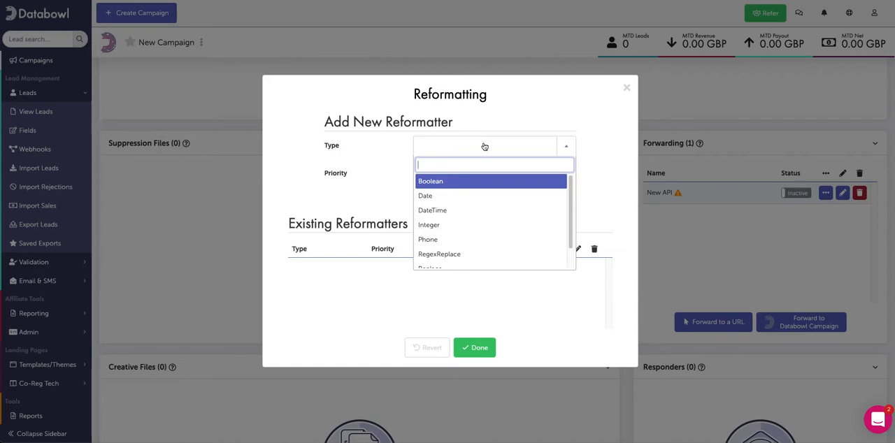
pyautogui.scroll(-1, 467, 220)
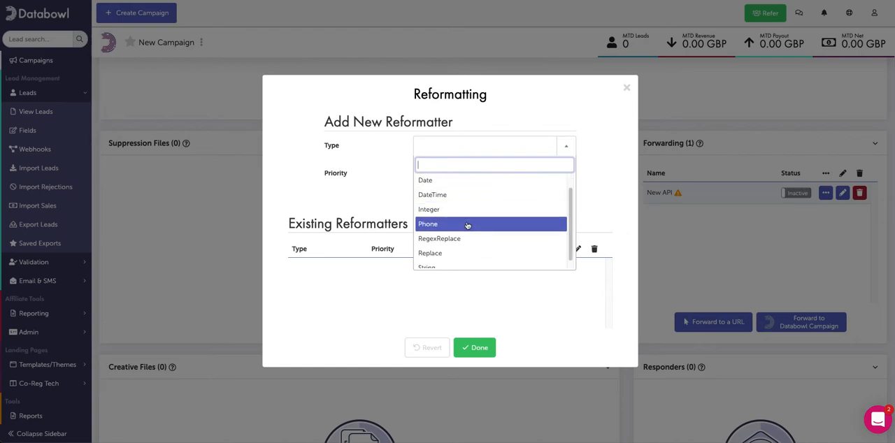
pyautogui.scroll(-1, 468, 229)
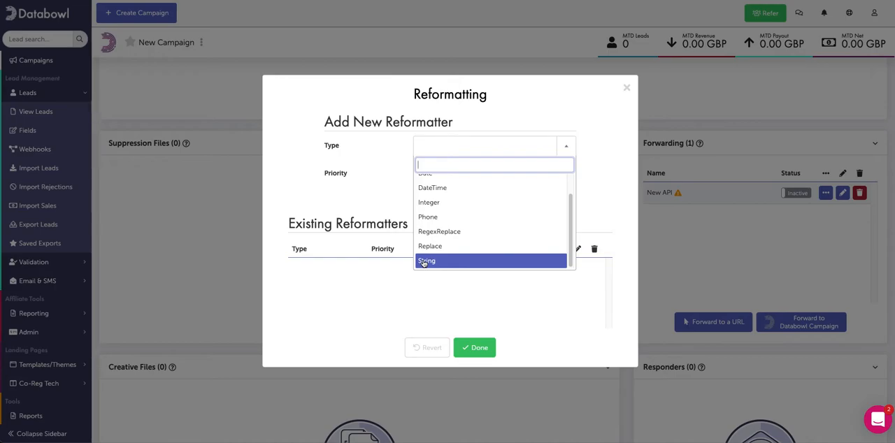
pyautogui.click(473, 252)
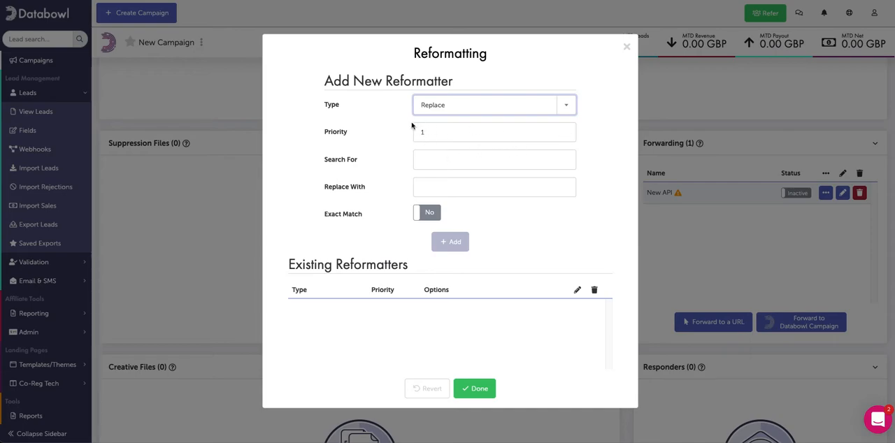
# Set the Replace reformatter to search for "male" and replace it with "m", and add it.
pyautogui.click(449, 157)
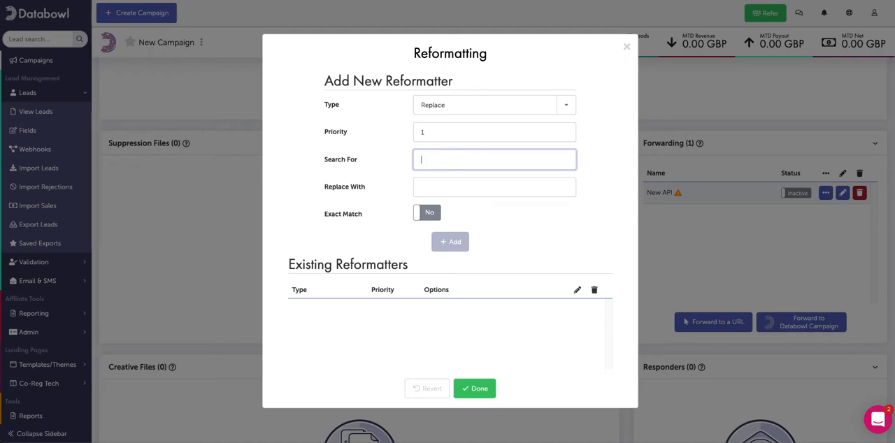
pyautogui.write('male')
pyautogui.click(445, 190)
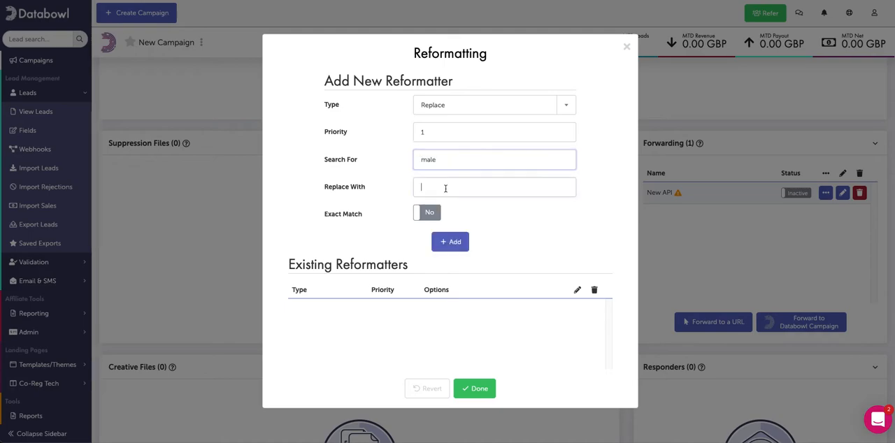
pyautogui.write('m')
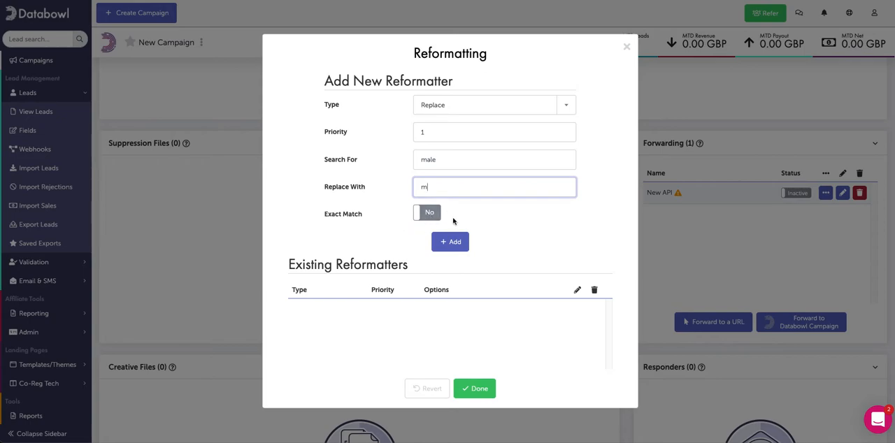
pyautogui.click(433, 162)
pyautogui.moveTo(432, 162); pyautogui.dragTo(415, 161)
pyautogui.click(463, 162)
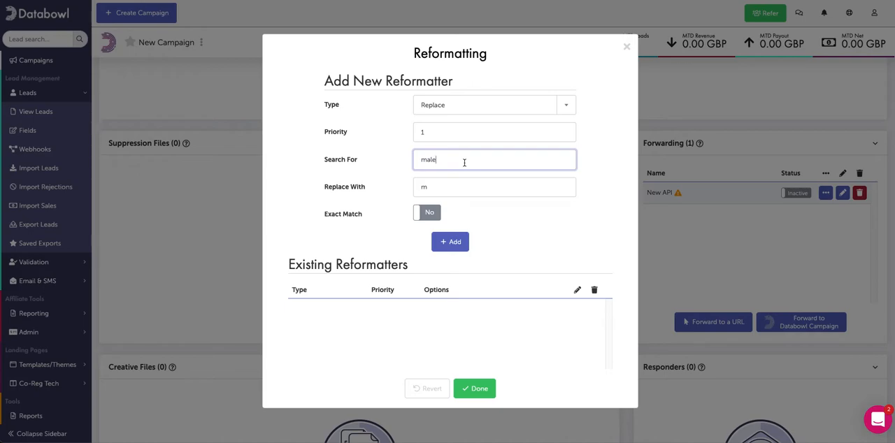
pyautogui.moveTo(445, 156); pyautogui.dragTo(395, 163)
pyautogui.click(441, 158)
pyautogui.click(492, 191)
pyautogui.click(497, 219)
pyautogui.click(451, 243)
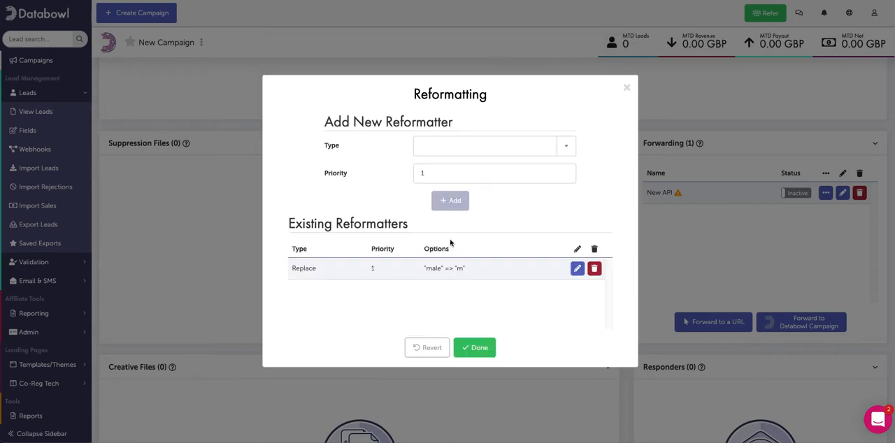
# Add a second Replace reformatter that searches for "female" and replaces it with "f".
pyautogui.click(459, 152)
pyautogui.scroll(-2, 479, 245)
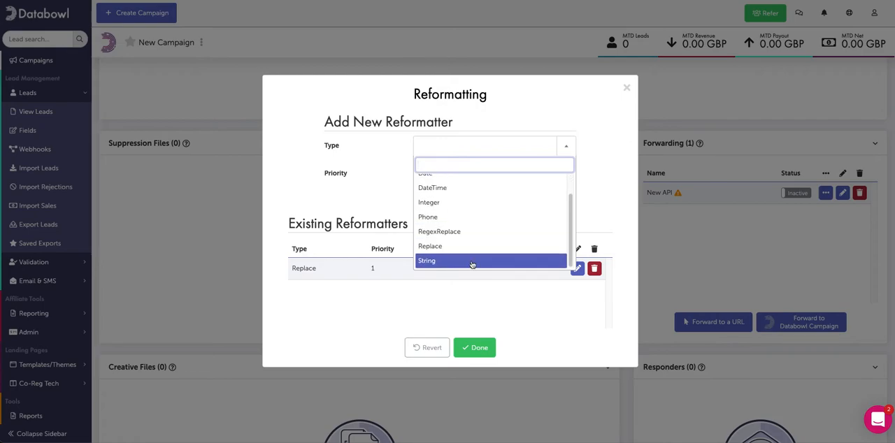
pyautogui.click(472, 247)
pyautogui.click(457, 167)
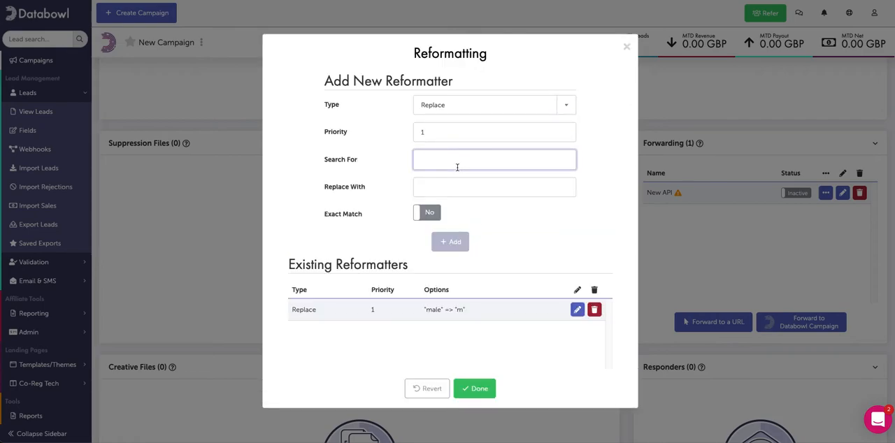
pyautogui.write('female')
pyautogui.click(451, 185)
pyautogui.write('f')
pyautogui.click(456, 240)
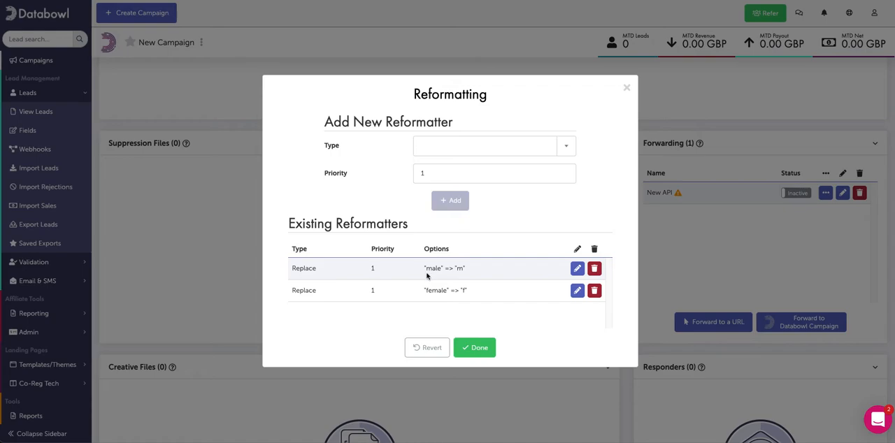
# Choose String as the type of another new reformatter for the gender mapping.
pyautogui.moveTo(426, 269); pyautogui.dragTo(447, 291)
pyautogui.click(448, 291)
pyautogui.click(481, 144)
pyautogui.scroll(-1, 497, 225)
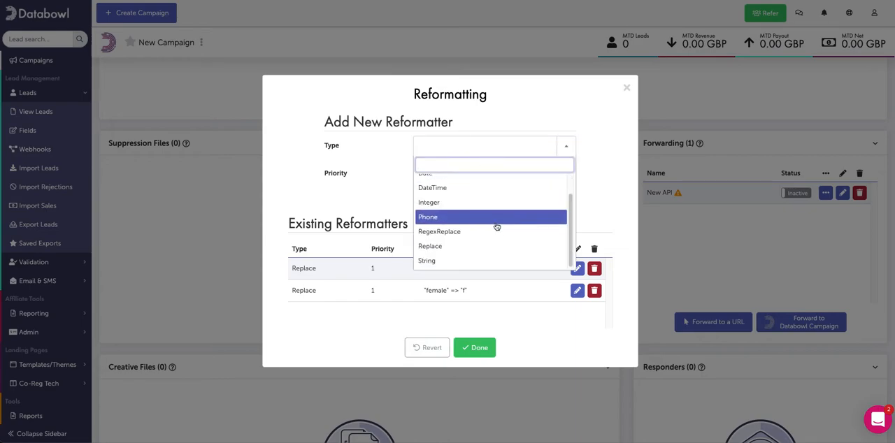
pyautogui.click(470, 261)
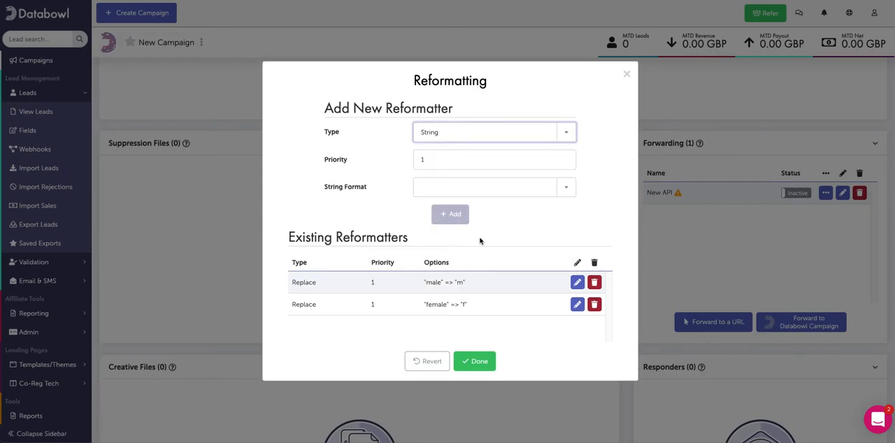
pyautogui.click(536, 158)
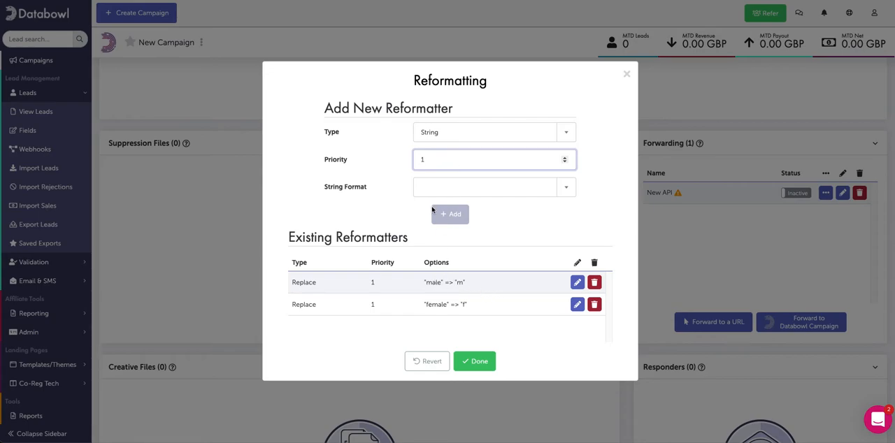
pyautogui.doubleClick(461, 282)
pyautogui.click(577, 282)
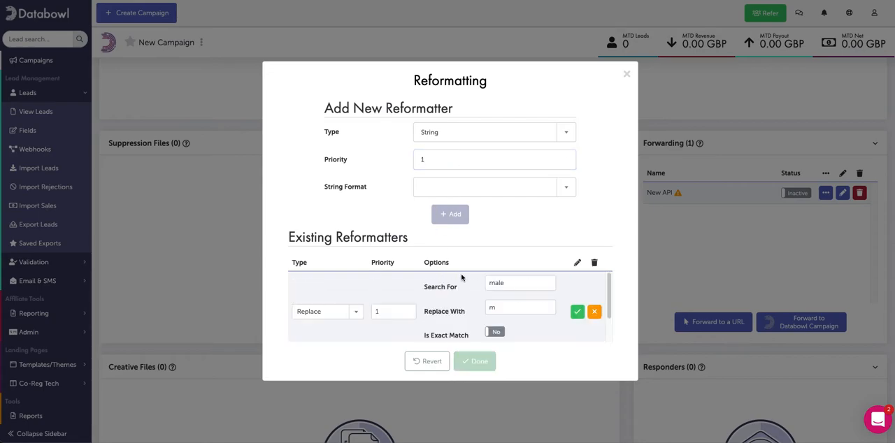
pyautogui.moveTo(521, 308); pyautogui.dragTo(481, 305)
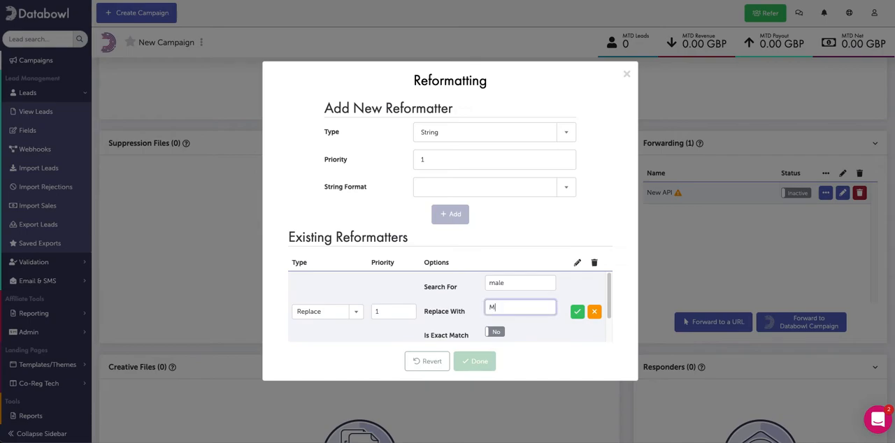
pyautogui.click(595, 313)
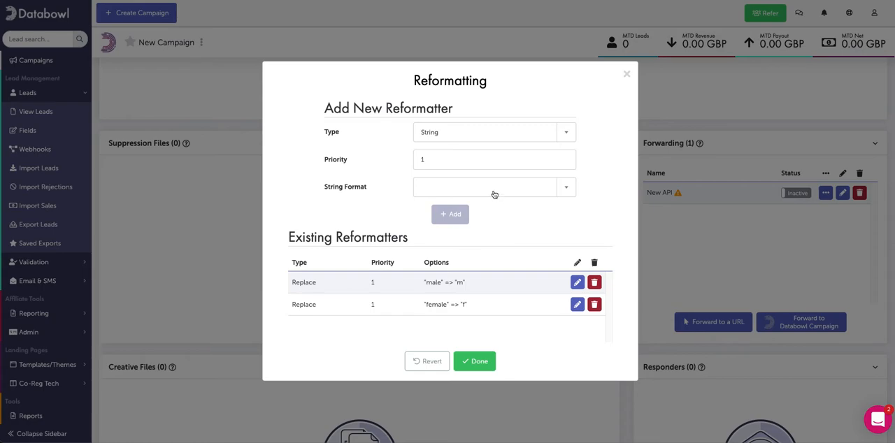
# Set the String reformatter to UPPERCASE with priority 2, add it, and finish the gender reformatting.
pyautogui.click(469, 192)
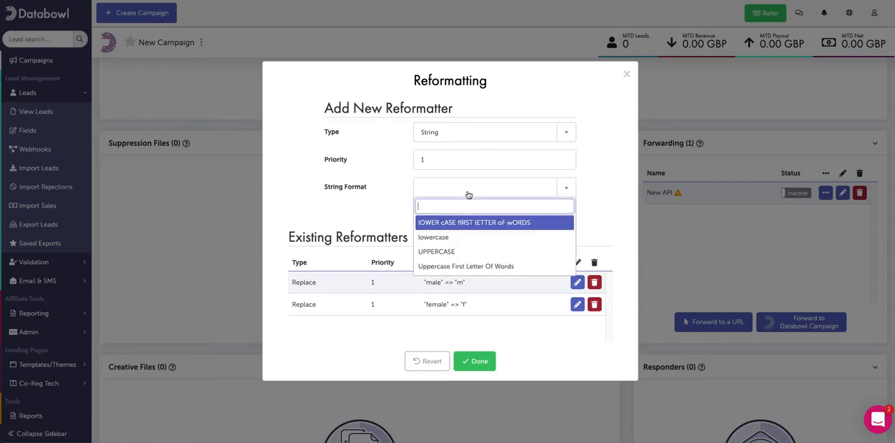
pyautogui.click(455, 252)
pyautogui.click(482, 160)
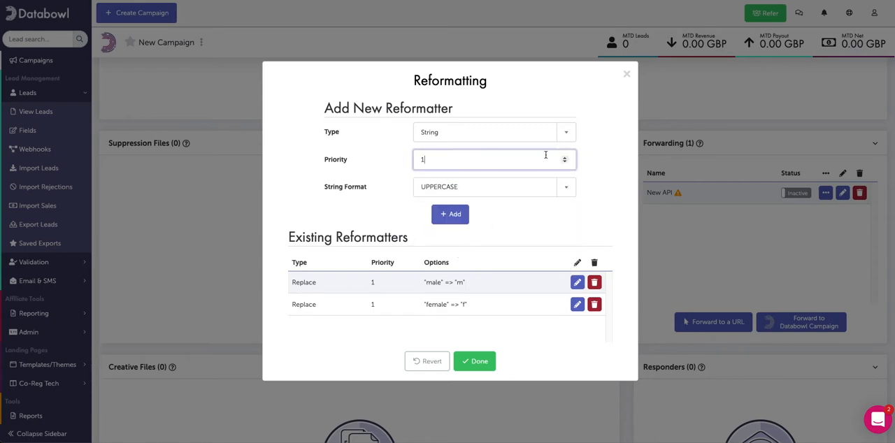
pyautogui.click(565, 158)
pyautogui.click(463, 217)
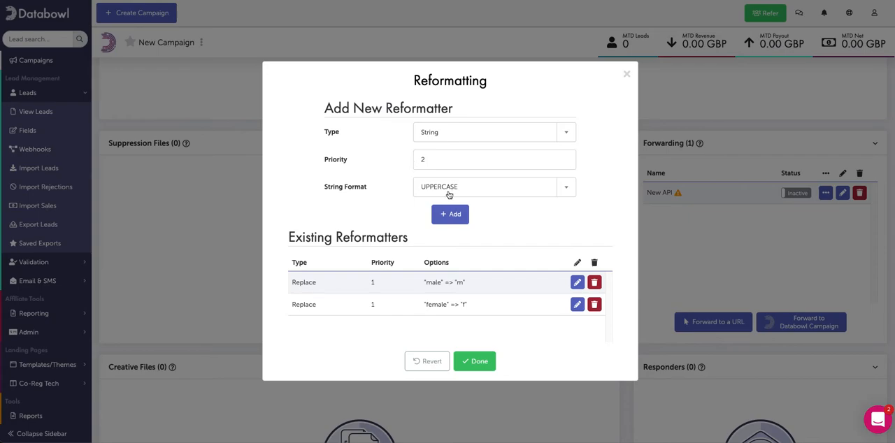
pyautogui.click(449, 220)
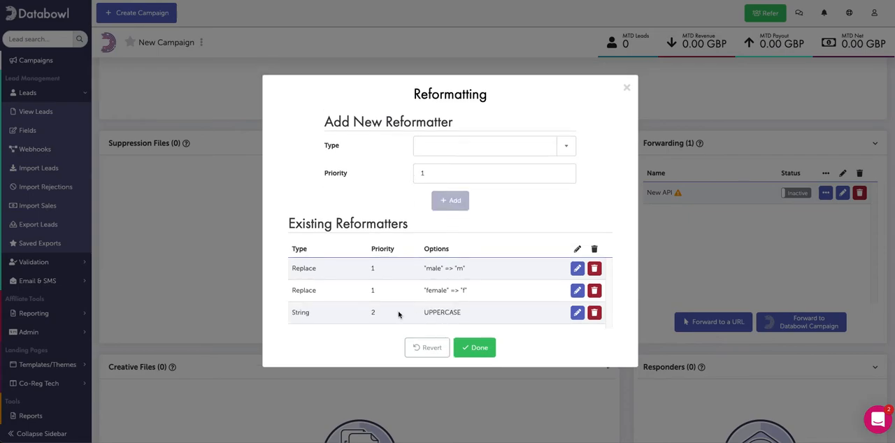
pyautogui.click(474, 348)
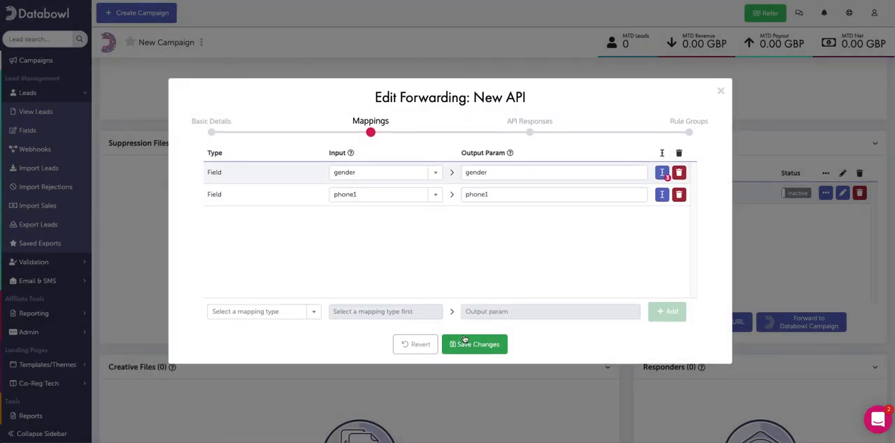
# Start a Phone reformatter for the phone1 mapping and set its phone format to International.
pyautogui.click(662, 195)
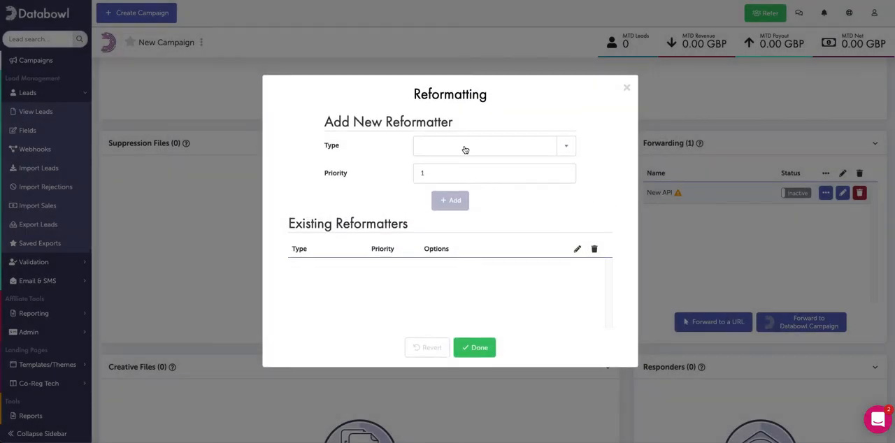
pyautogui.click(465, 150)
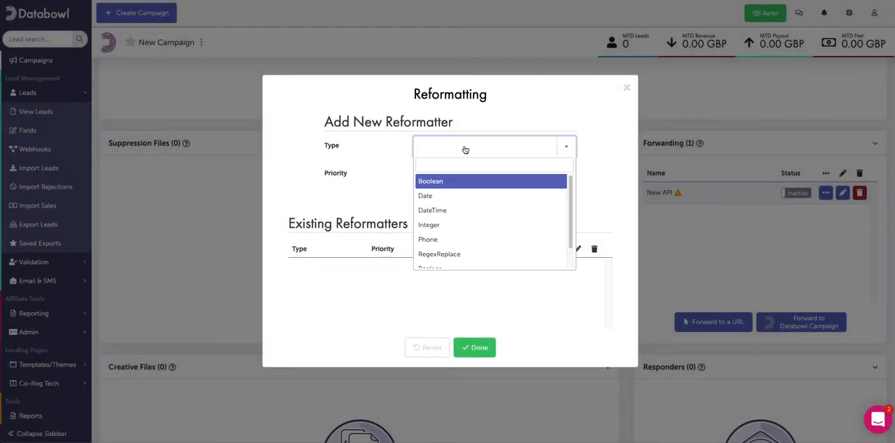
pyautogui.click(439, 237)
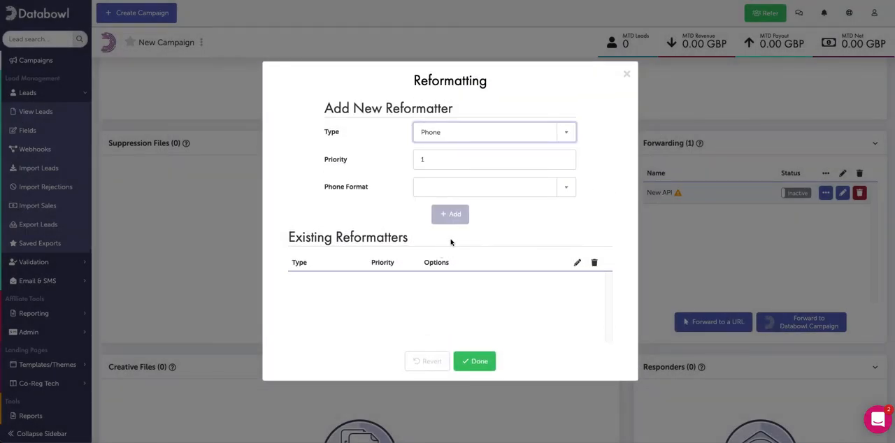
pyautogui.click(506, 188)
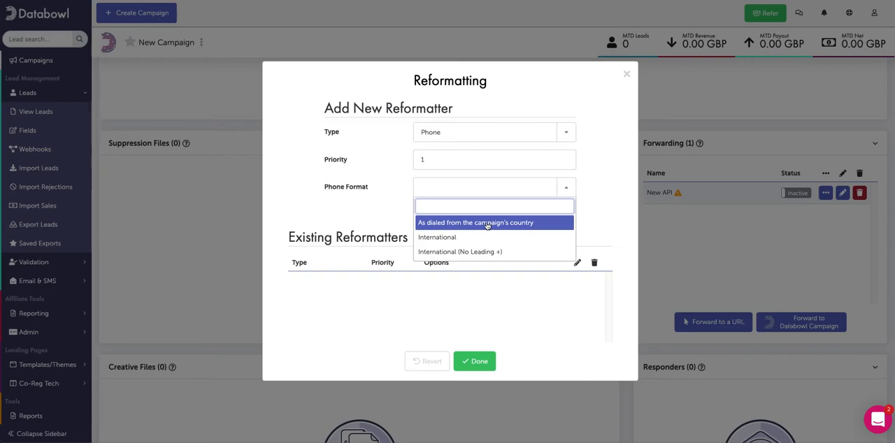
pyautogui.click(405, 212)
pyautogui.click(455, 195)
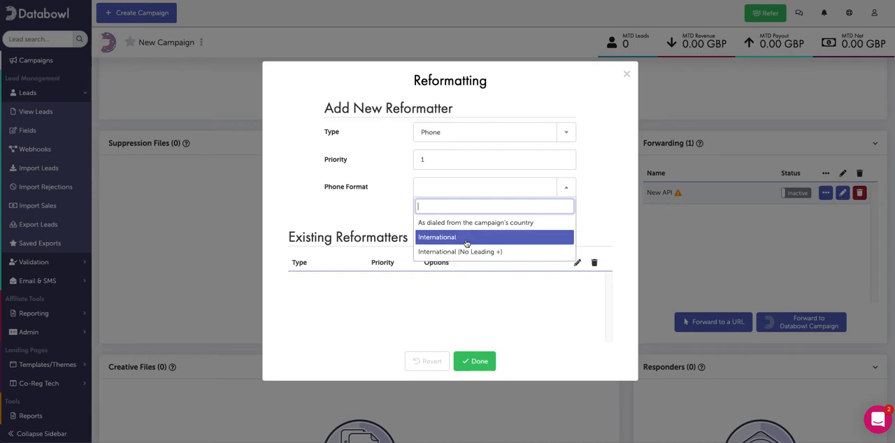
pyautogui.click(466, 239)
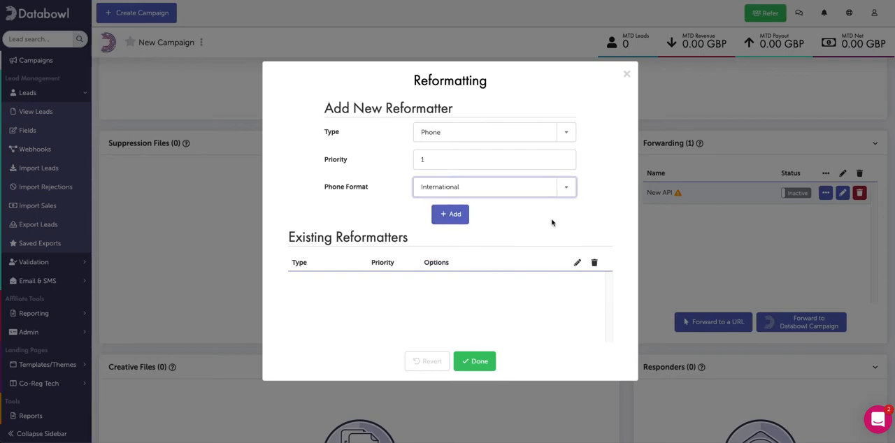
# Add the Phone reformatter with the International format, finish the phone1 reformatting, and save the forwarding changes.
pyautogui.click(541, 193)
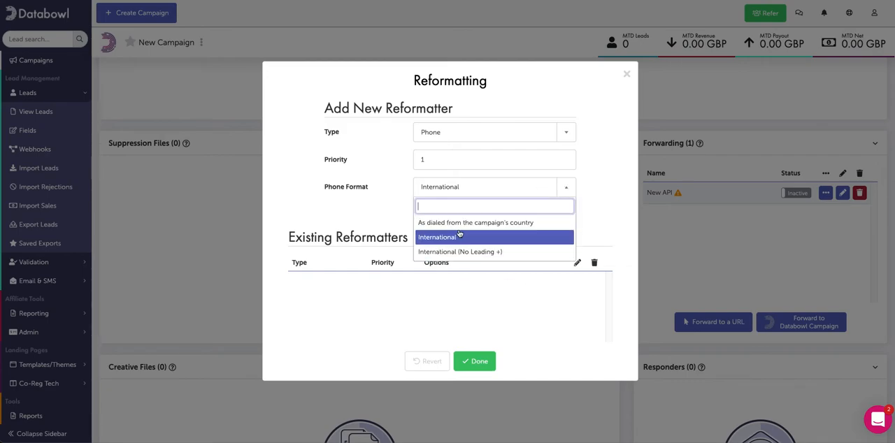
pyautogui.click(368, 215)
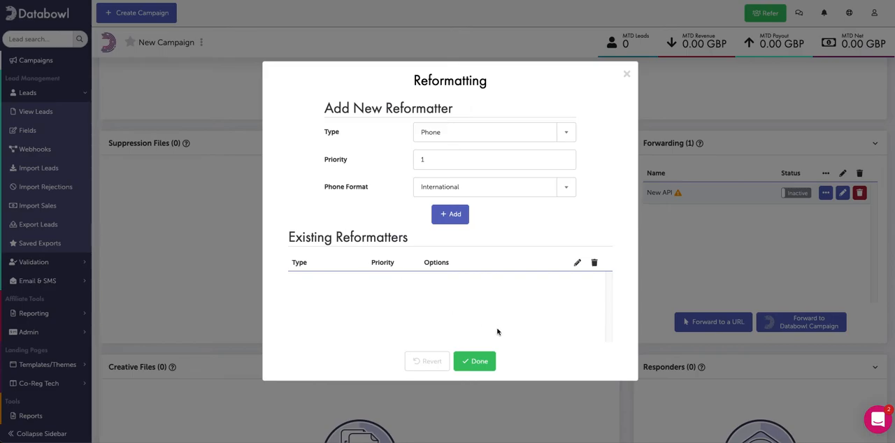
pyautogui.click(451, 216)
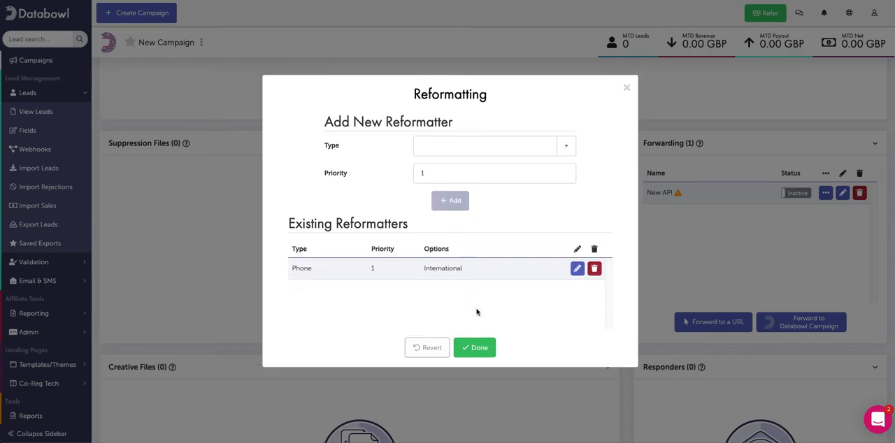
pyautogui.click(481, 348)
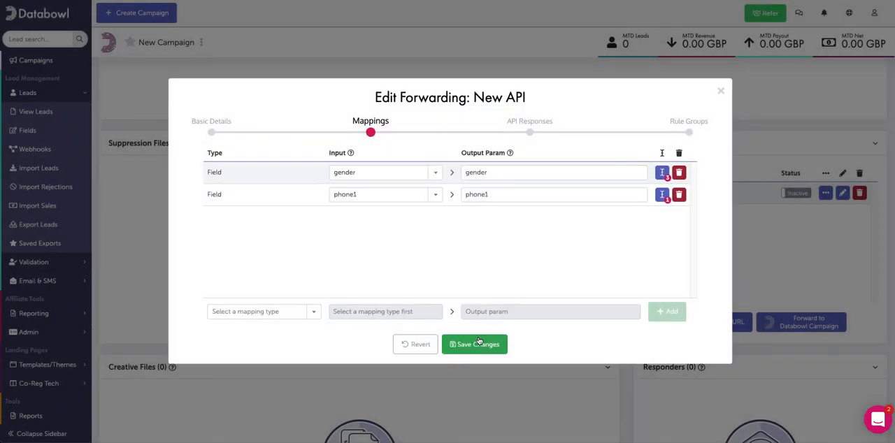
pyautogui.click(479, 345)
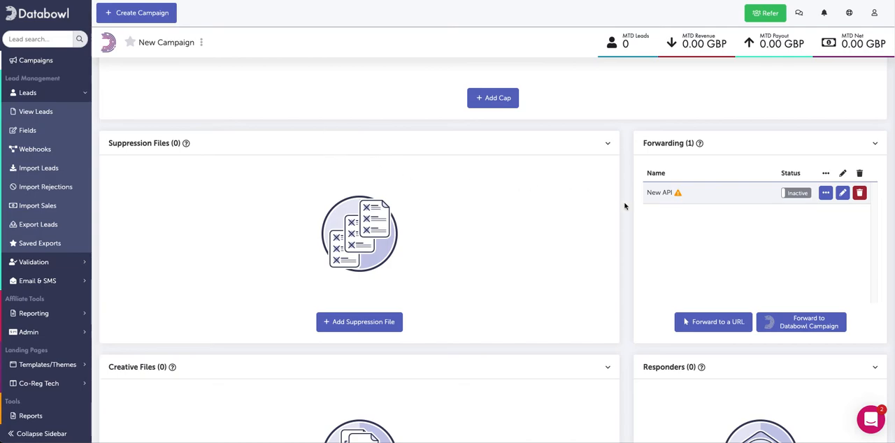
# Start enabling the New API forwarding and test it with "male" for gender and a sample phone number for phone1.
pyautogui.click(794, 194)
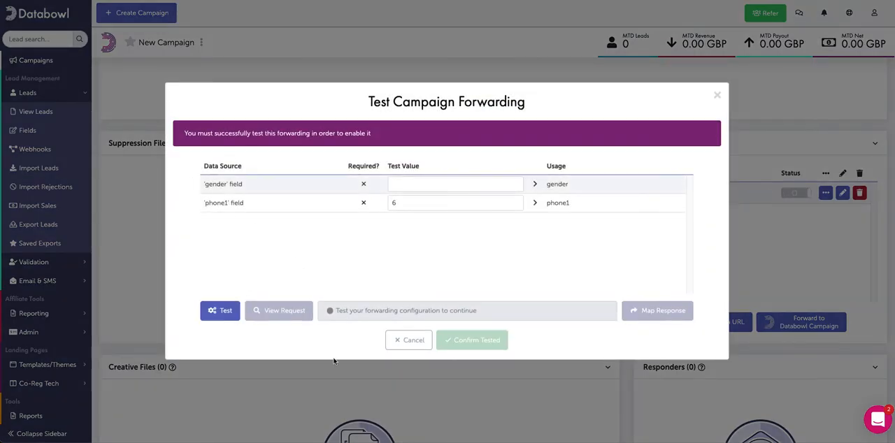
pyautogui.click(224, 316)
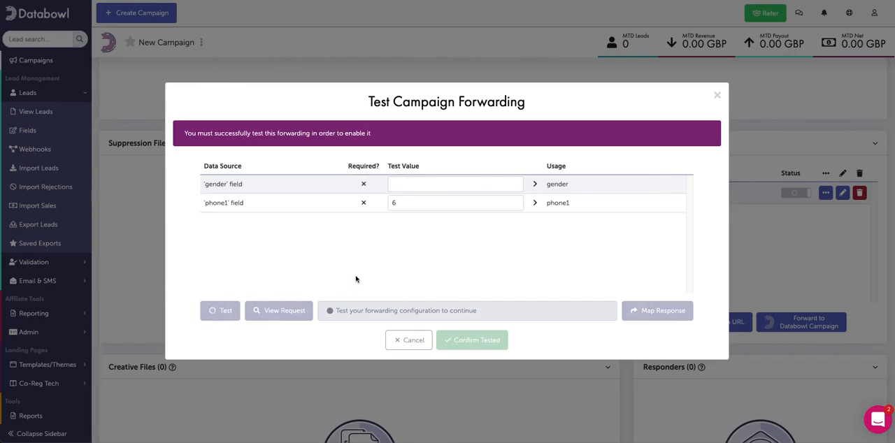
pyautogui.click(410, 182)
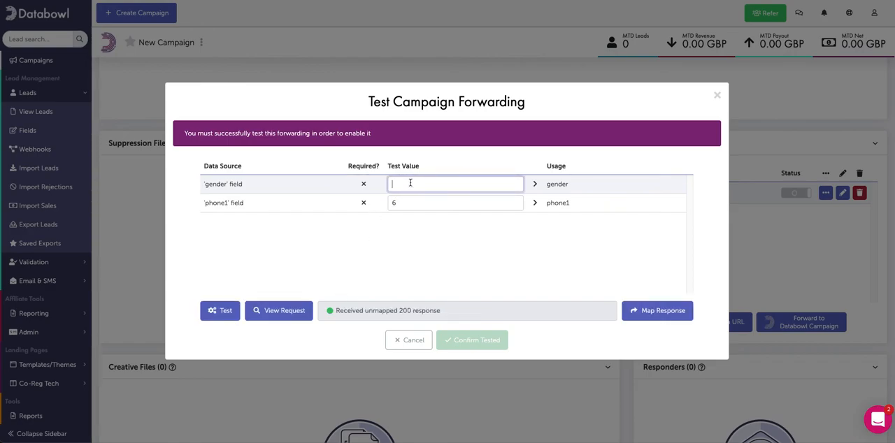
pyautogui.write('male')
pyautogui.press('Tab')
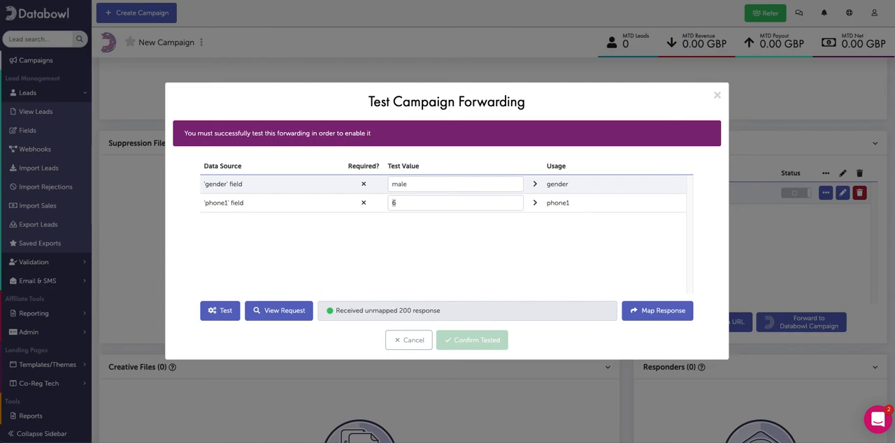
pyautogui.click(452, 204)
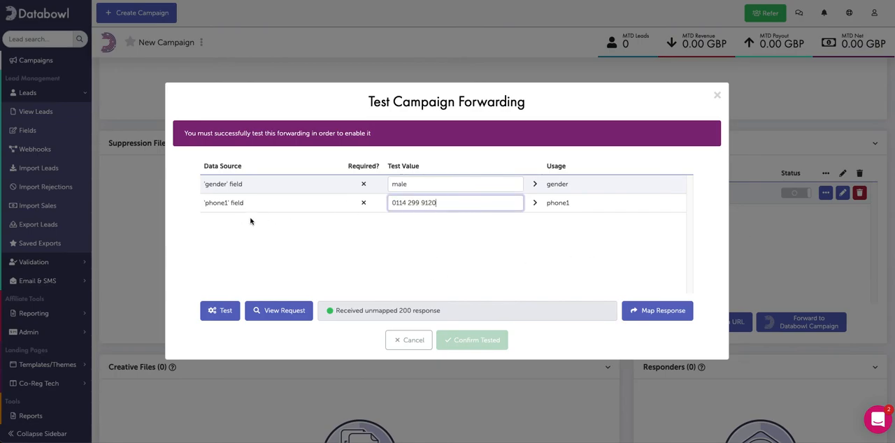
pyautogui.click(459, 241)
pyautogui.click(228, 310)
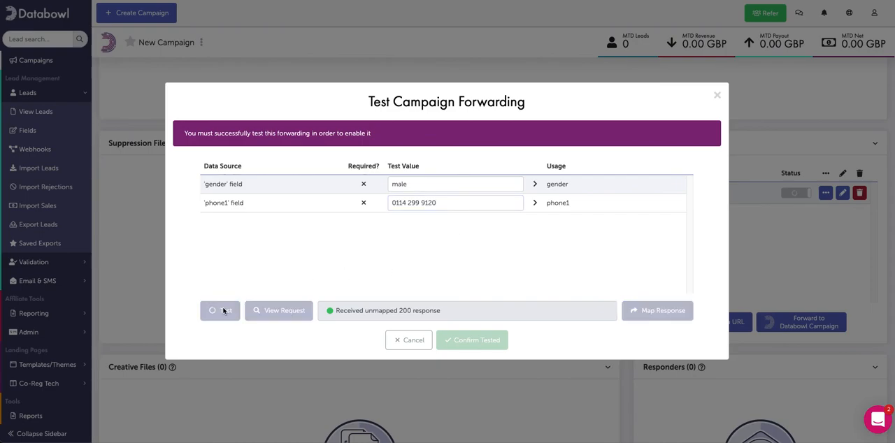
# Examine the reformatted gender and phone1 values in the test HTTP request, and close it.
pyautogui.click(280, 311)
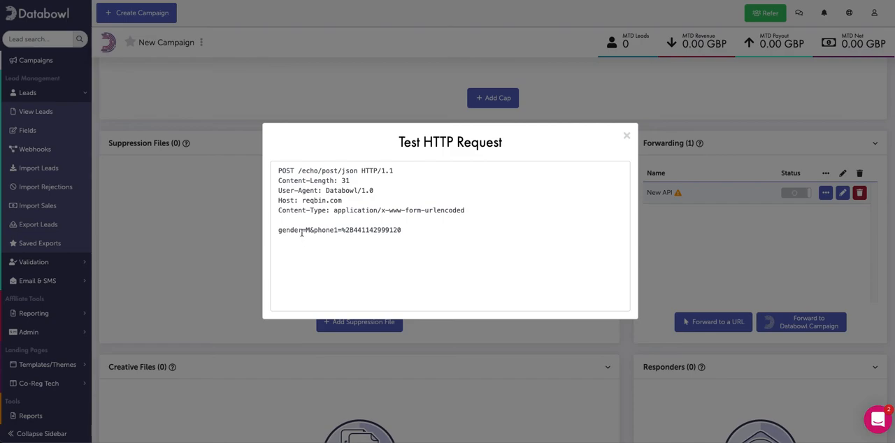
pyautogui.moveTo(309, 230); pyautogui.dragTo(307, 230)
pyautogui.moveTo(341, 230); pyautogui.dragTo(362, 230)
pyautogui.click(346, 232)
pyautogui.moveTo(343, 232); pyautogui.dragTo(355, 231)
pyautogui.click(358, 230)
pyautogui.moveTo(355, 229)
pyautogui.mouseDown()
pyautogui.moveTo(351, 239)
pyautogui.moveTo(357, 234)
pyautogui.moveTo(342, 230)
pyautogui.mouseUp()
pyautogui.click(379, 210)
pyautogui.moveTo(277, 231); pyautogui.dragTo(407, 236)
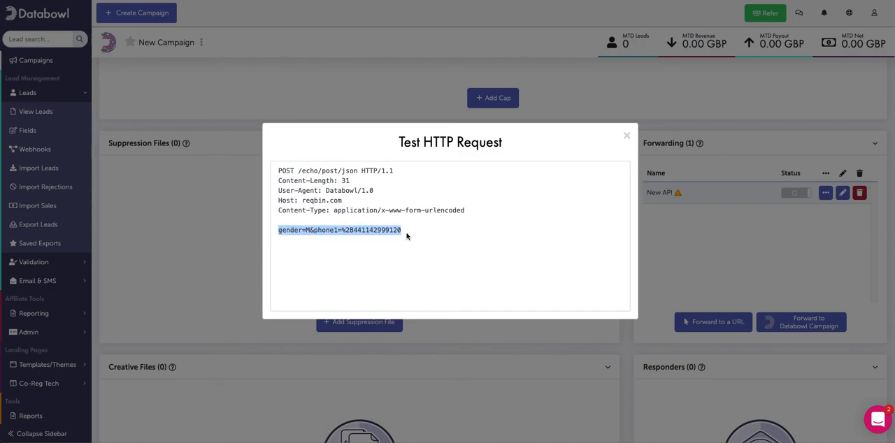
pyautogui.click(408, 237)
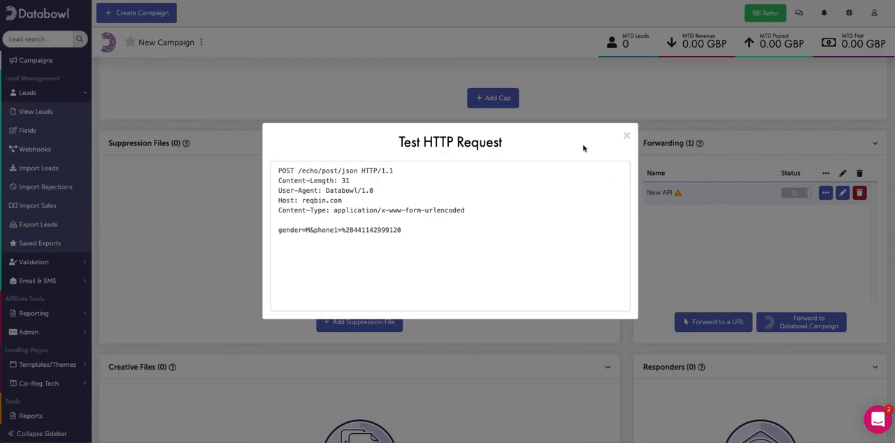
pyautogui.click(627, 138)
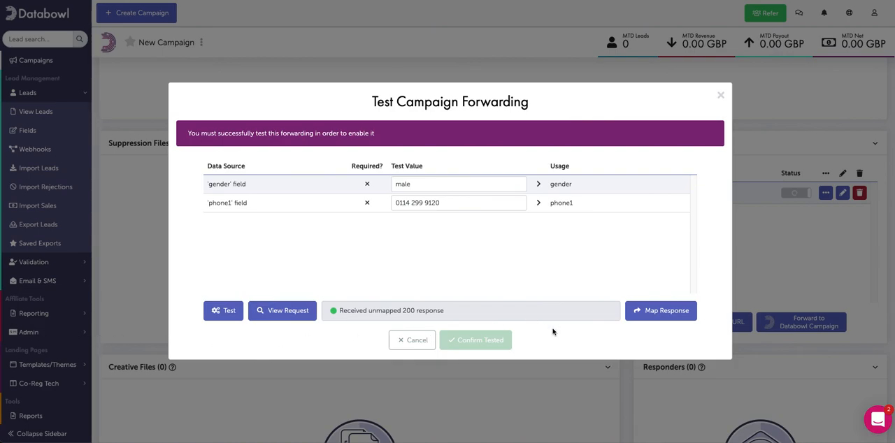
# Start mapping the test response and name it "Success".
pyautogui.click(652, 313)
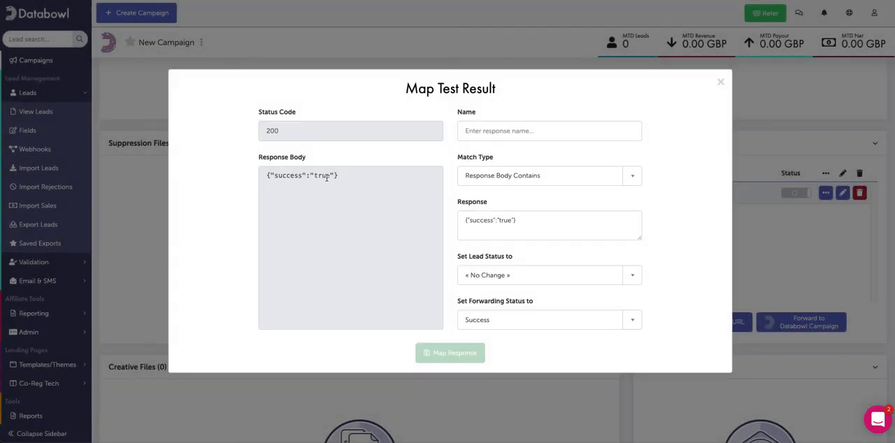
pyautogui.moveTo(334, 175); pyautogui.dragTo(270, 175)
pyautogui.click(540, 231)
pyautogui.moveTo(541, 232); pyautogui.dragTo(440, 223)
pyautogui.click(525, 130)
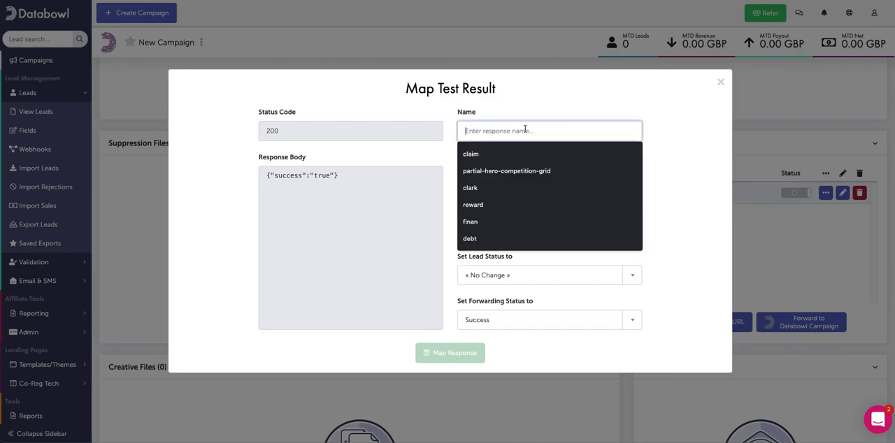
pyautogui.write('Success')
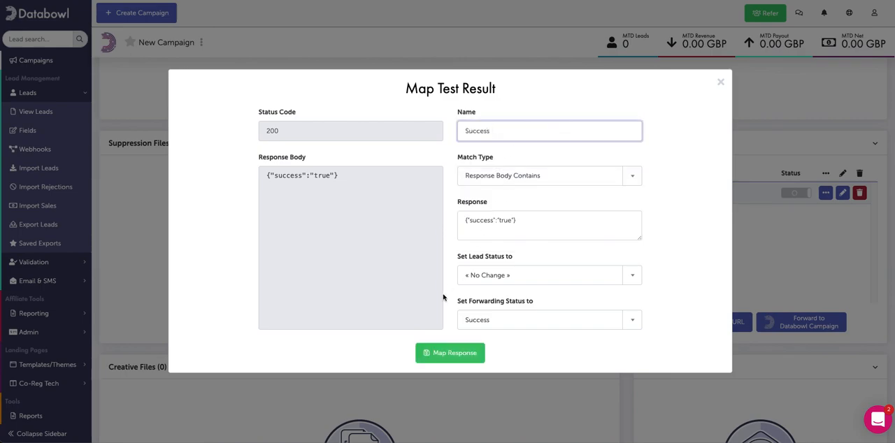
# Set the mapped response's lead status to Accepted, save the mapping, and confirm the forwarding as tested.
pyautogui.click(529, 281)
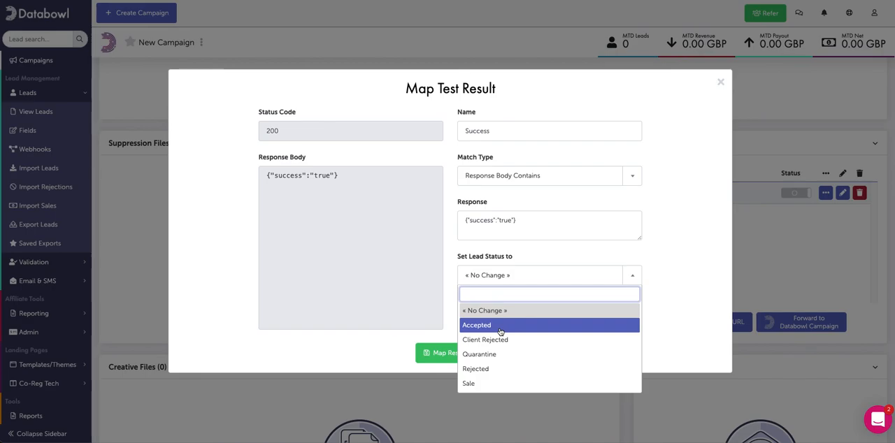
pyautogui.click(496, 327)
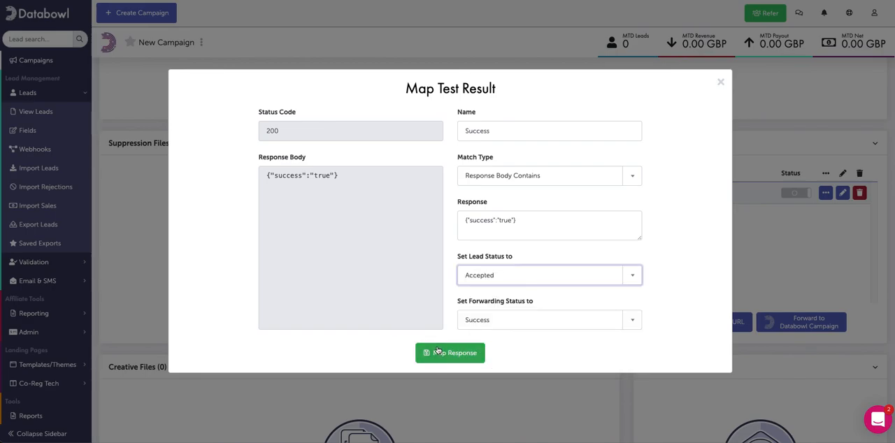
pyautogui.click(438, 351)
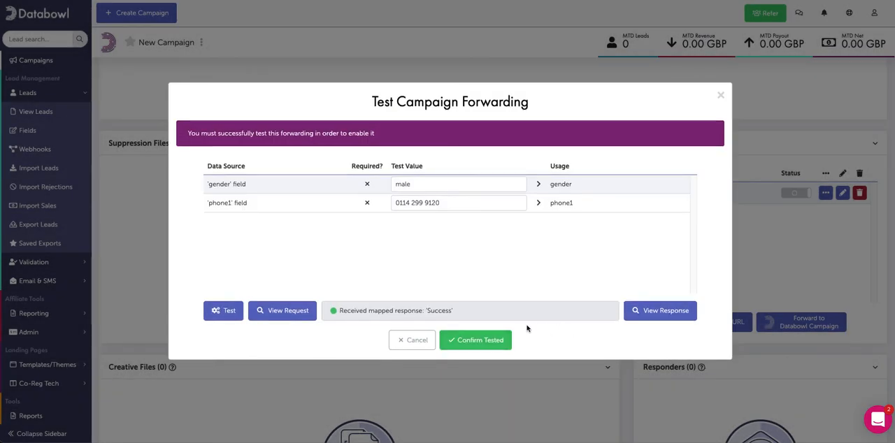
pyautogui.click(498, 341)
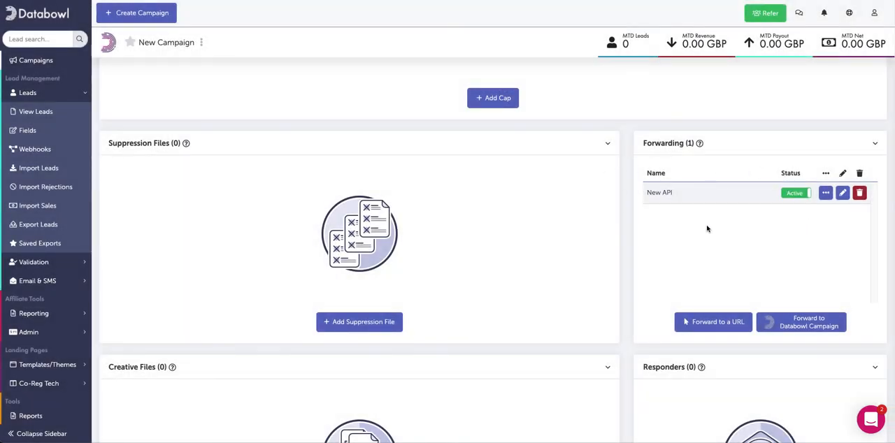